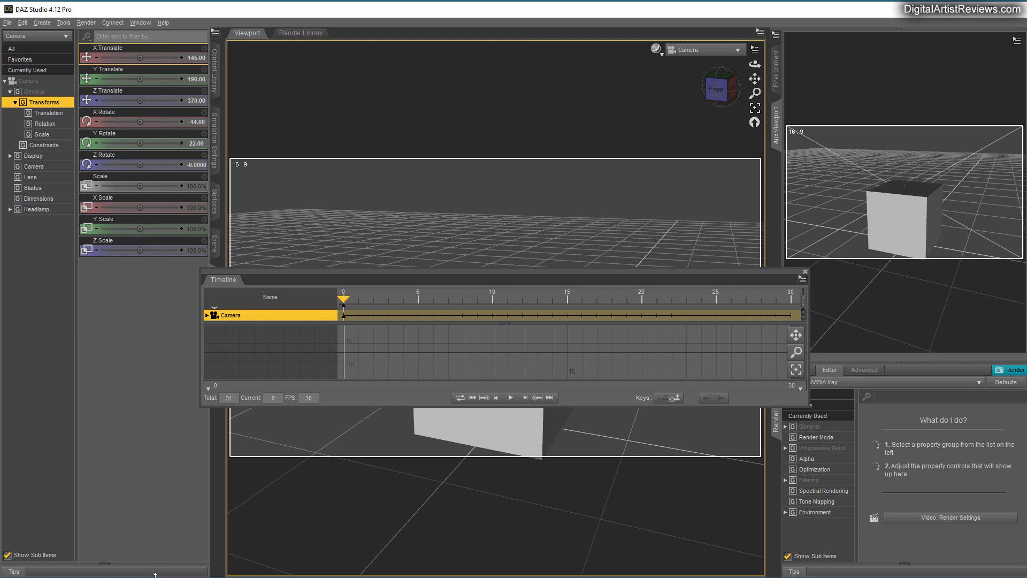
Step: Shorten the main window and place a full-width, taller Timeline listing Cube and Camera below it
left_click_drag(156, 575, 156, 274)
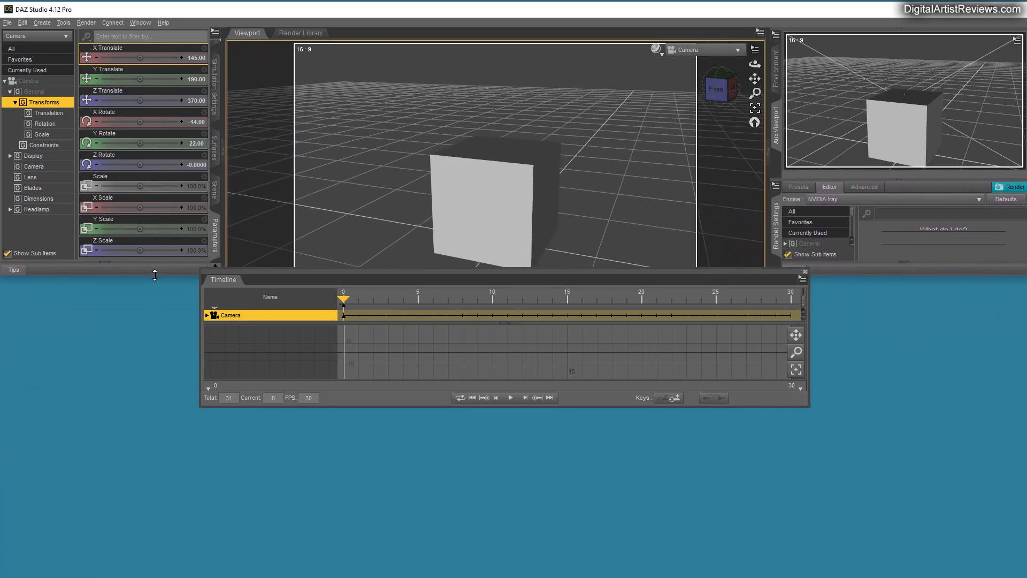
left_click_drag(269, 273, 101, 442)
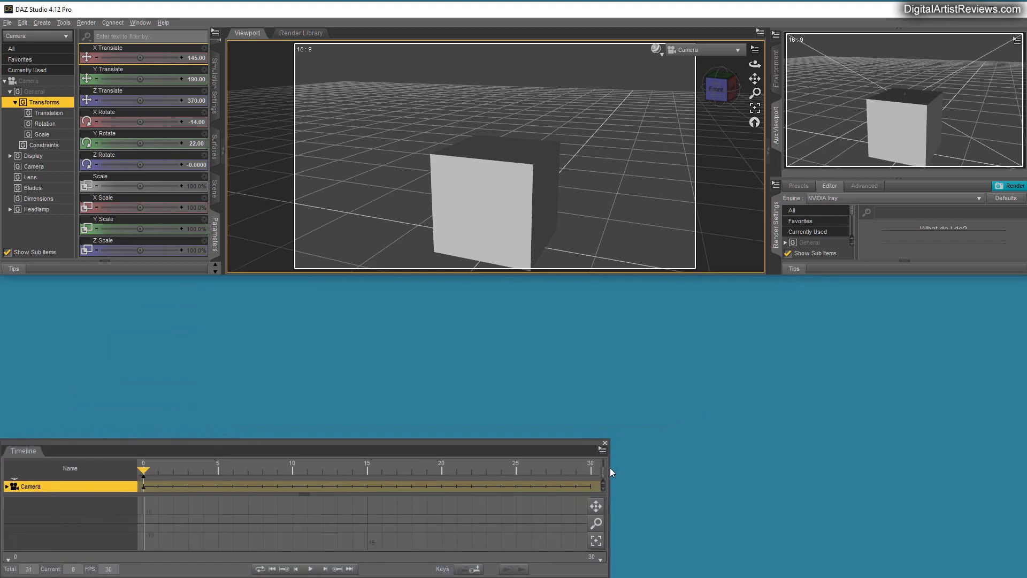
left_click_drag(610, 468, 1023, 470)
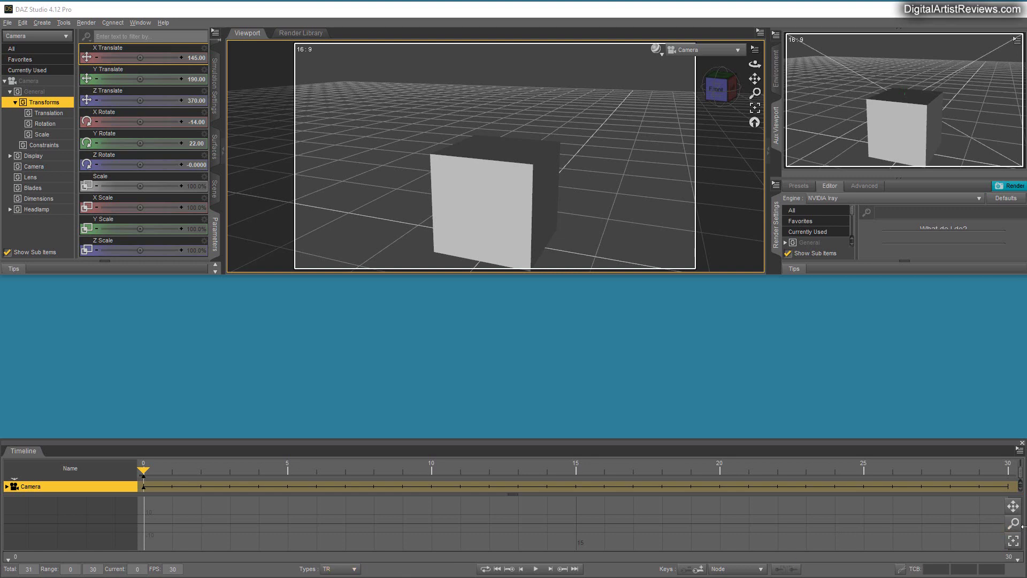
left_click_drag(1022, 526, 609, 508)
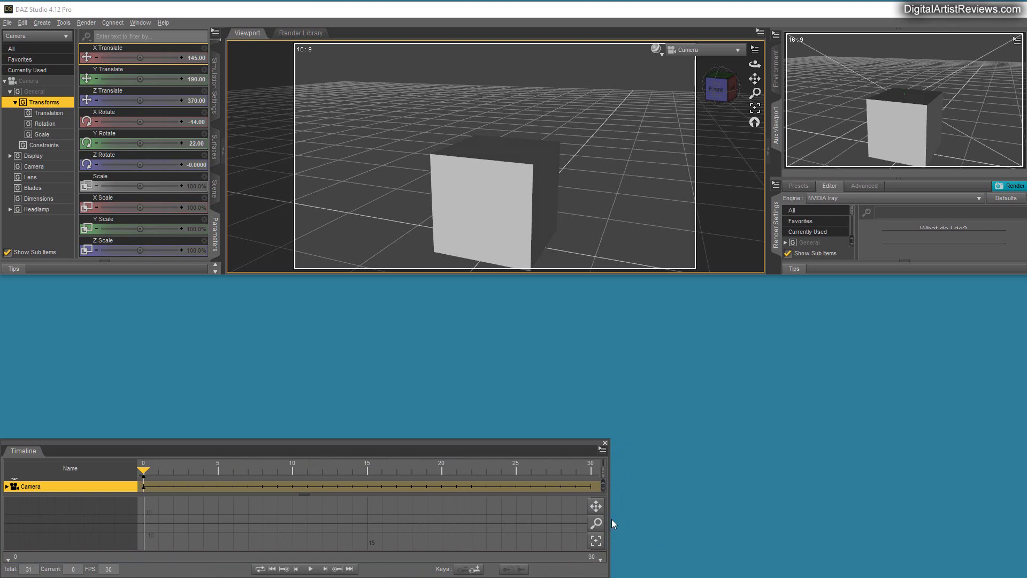
left_click_drag(611, 520, 1025, 502)
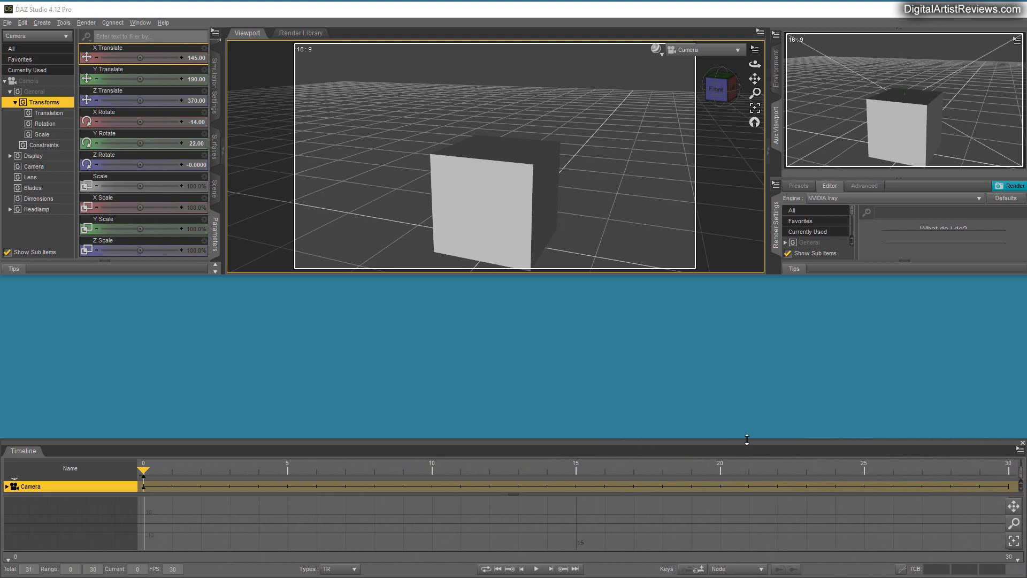
left_click_drag(747, 439, 720, 320)
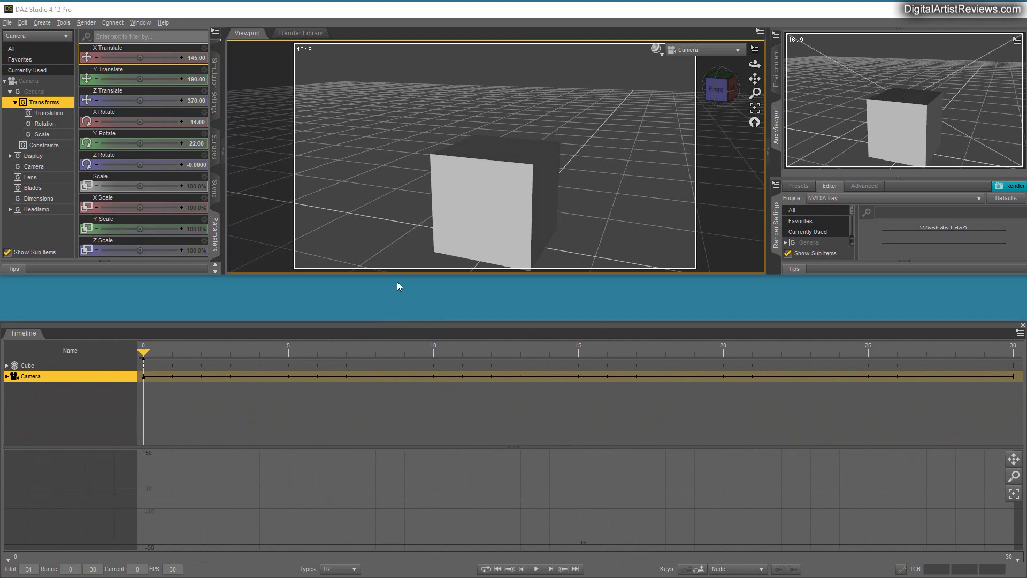
Step: Pan the camera for the frame 0 front view, orbit it high at frame 30, then scrub back
left_click_drag(329, 275, 325, 320)
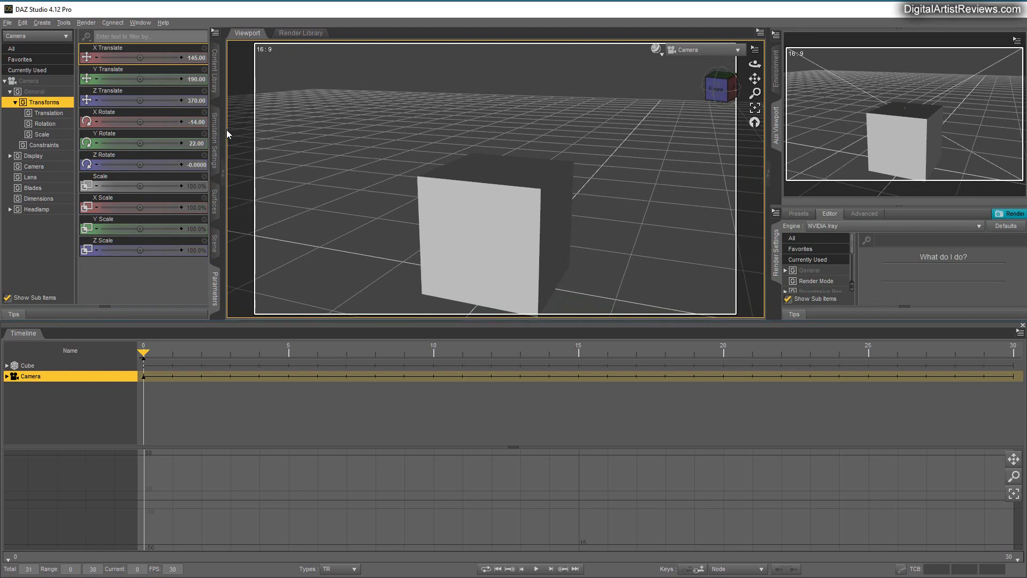
left_click_drag(754, 79, 741, 91)
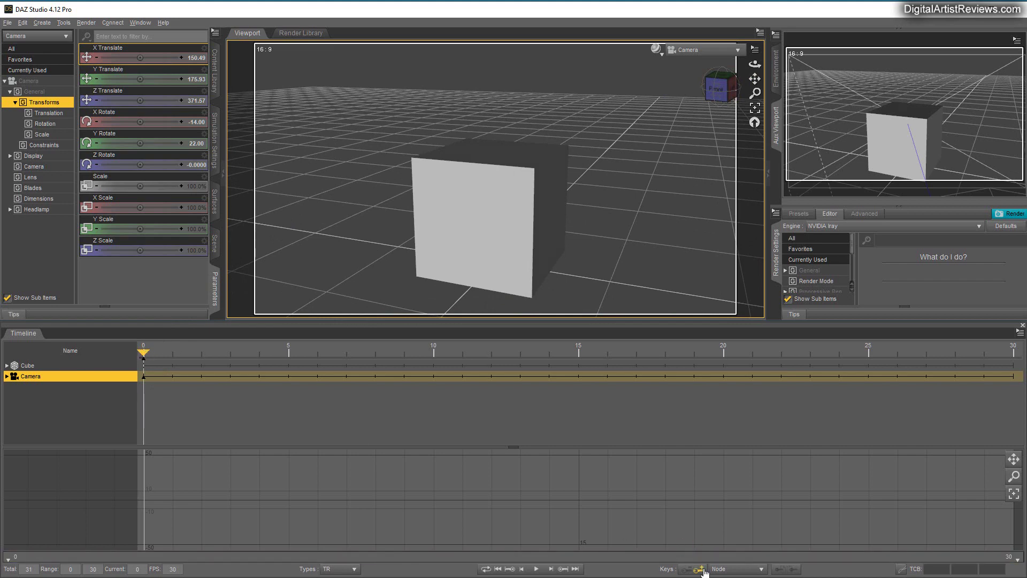
left_click_drag(145, 351, 1013, 352)
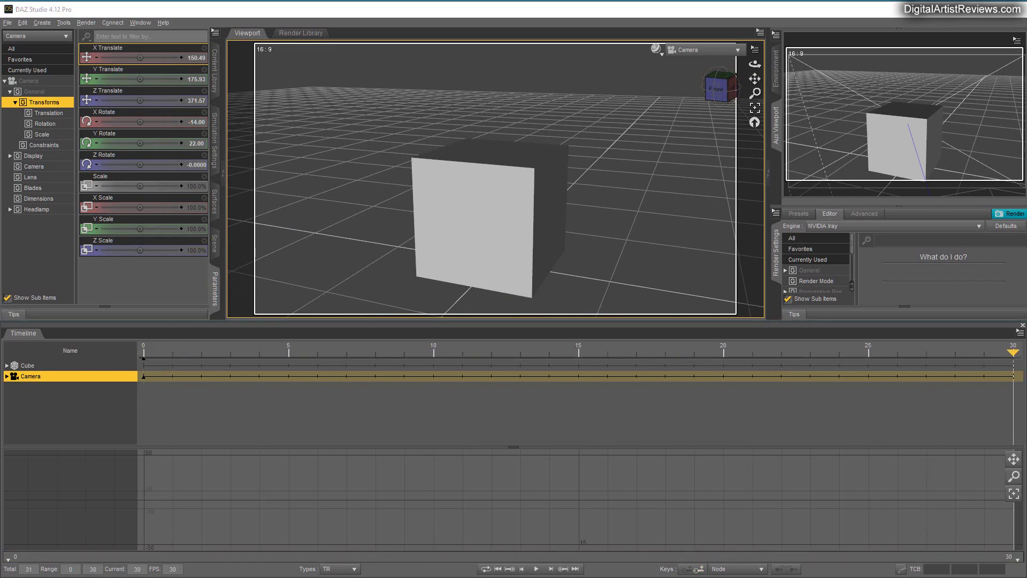
mouse_move(754, 65)
left_mouse_down()
mouse_move(711, 77)
mouse_move(754, 87)
mouse_move(741, 65)
left_mouse_up()
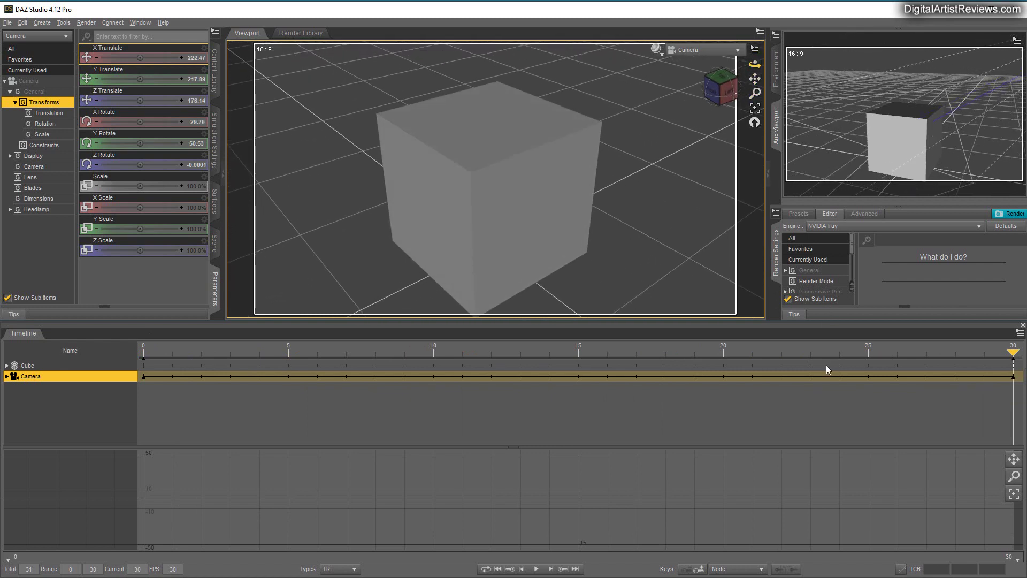
left_click_drag(1013, 352, 32, 350)
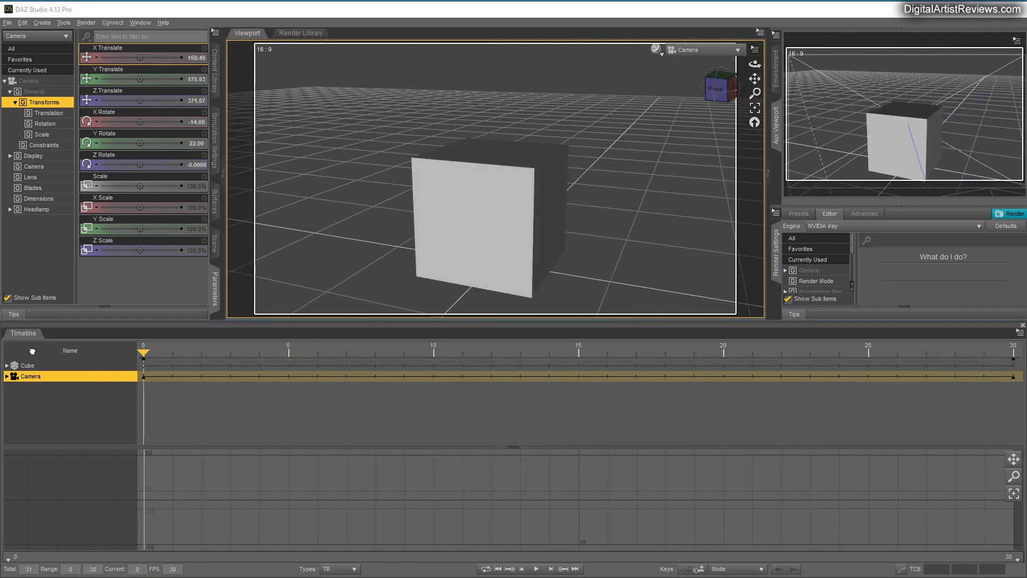
Step: Turn Depth of Field on in the Camera's parameters
left_click(215, 201)
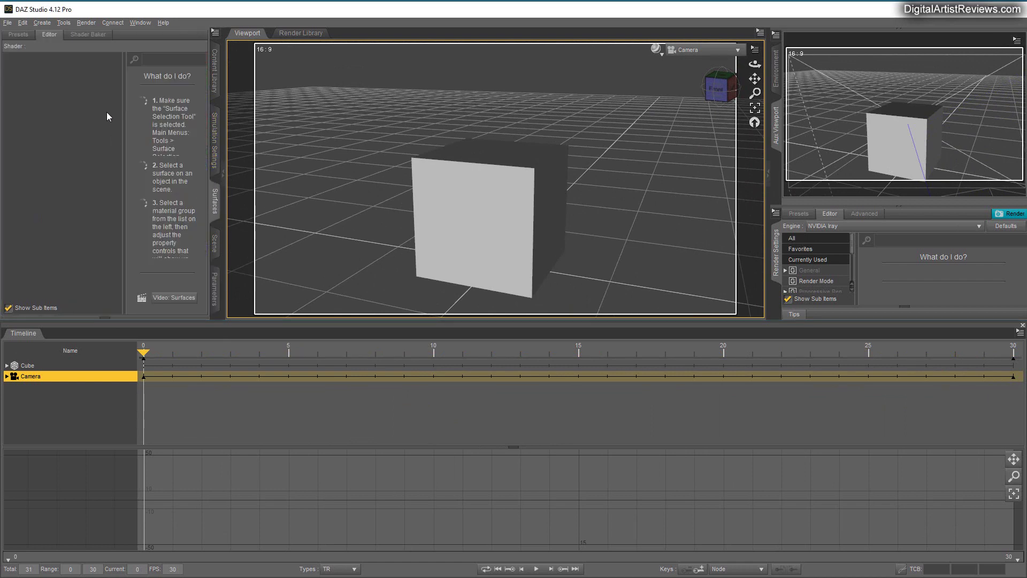
left_click(214, 243)
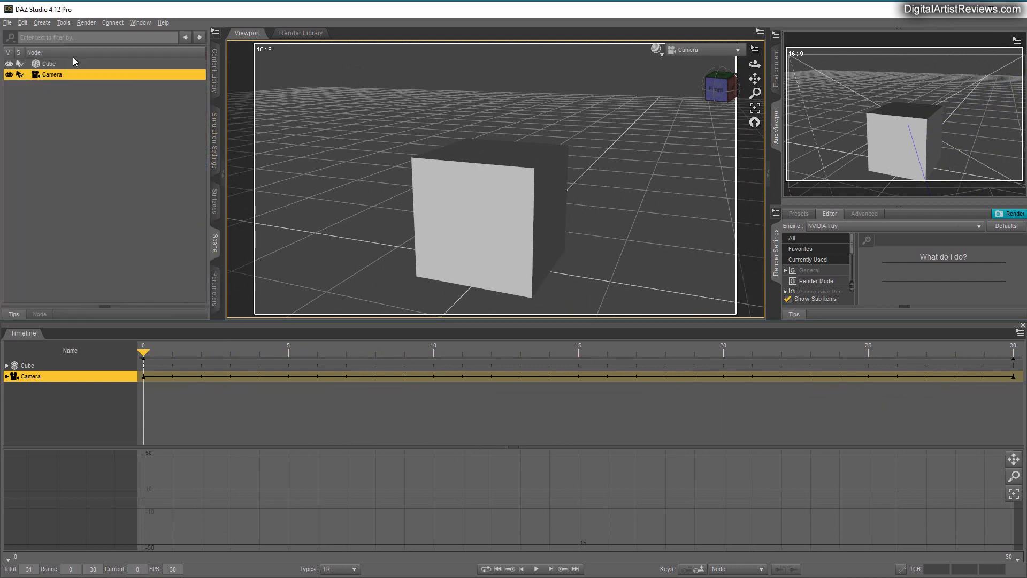
left_click(215, 289)
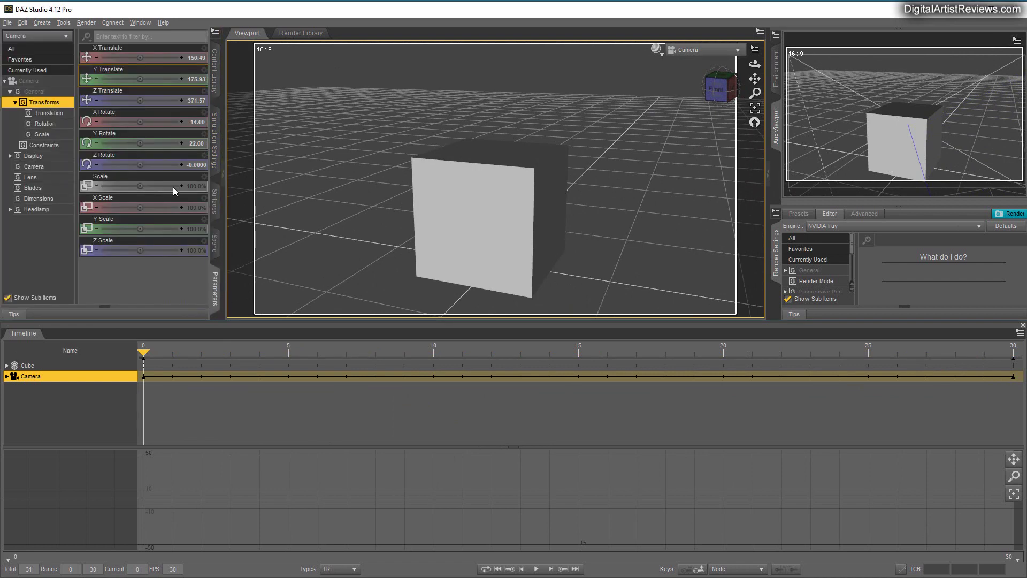
left_click(34, 167)
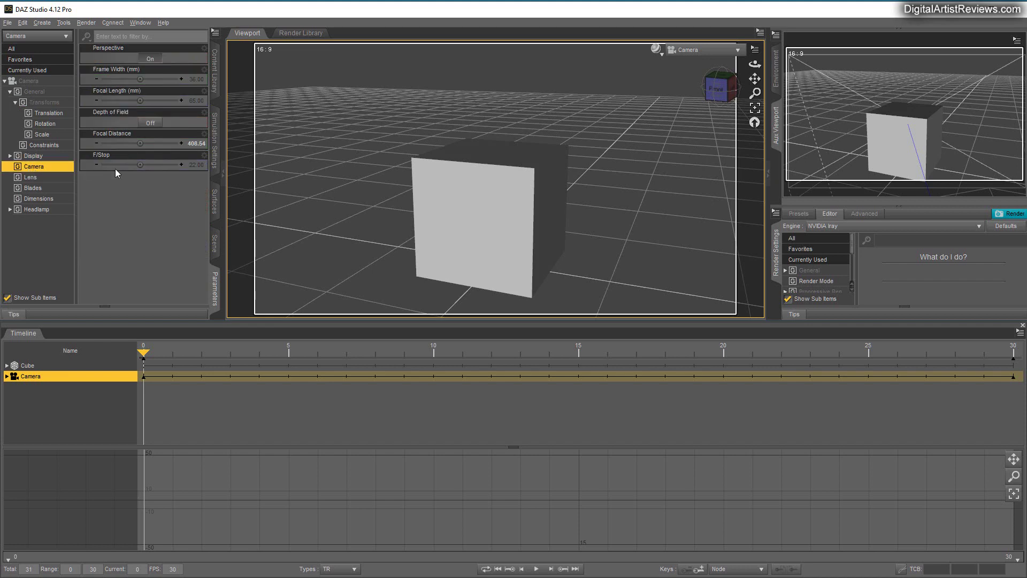
left_click(151, 124)
Step: Show the Camera view in the auxiliary viewport with NVIDIA Iray draw style, and select Camera
left_click(963, 41)
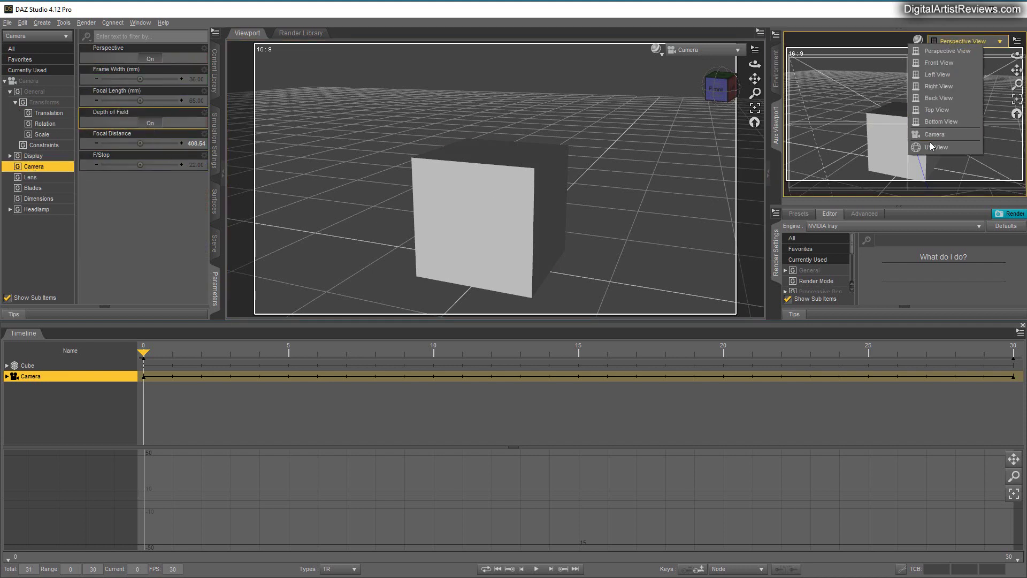
left_click(933, 135)
left_click(924, 86)
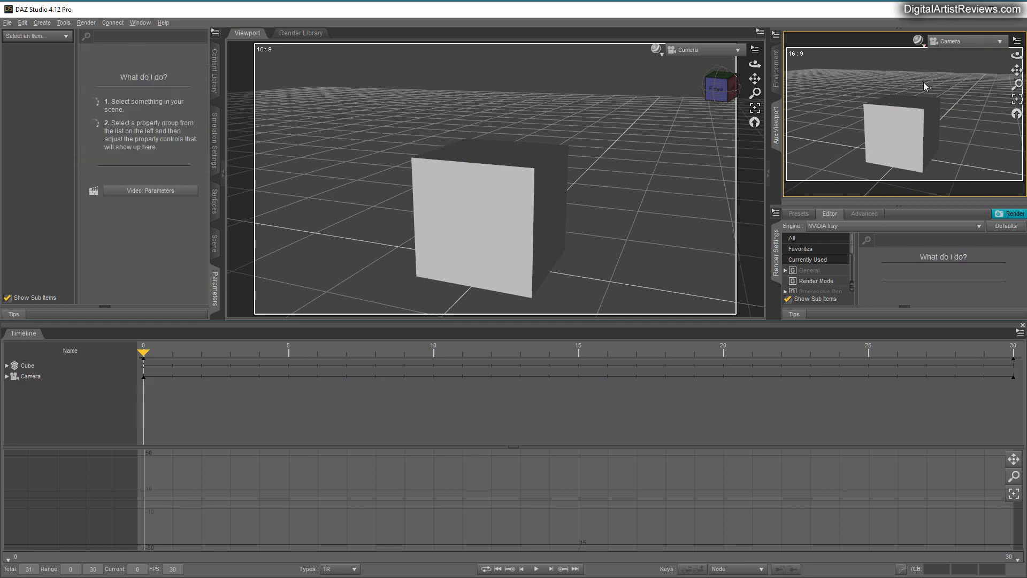
left_click(923, 48)
left_click(914, 172)
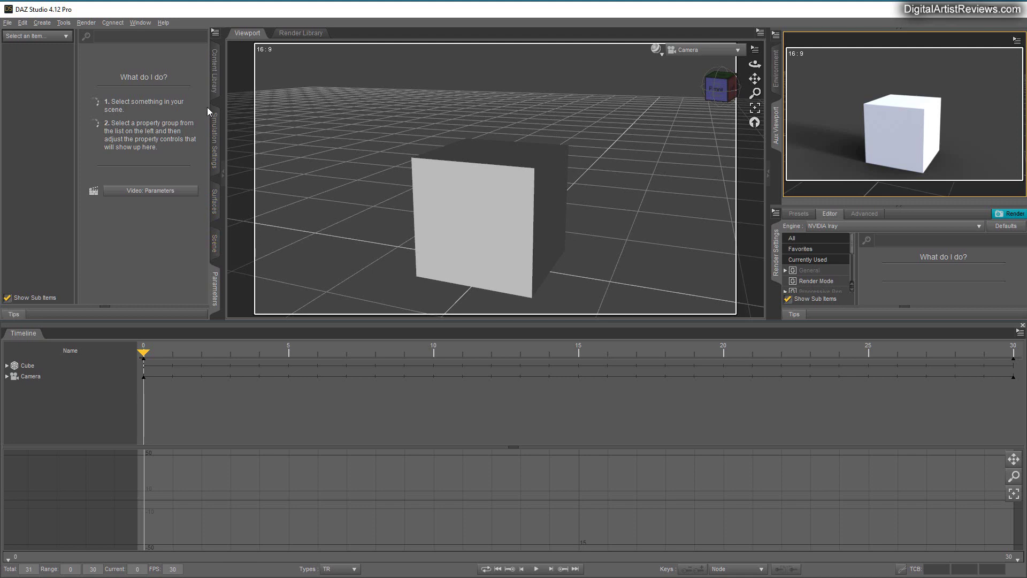
left_click(214, 241)
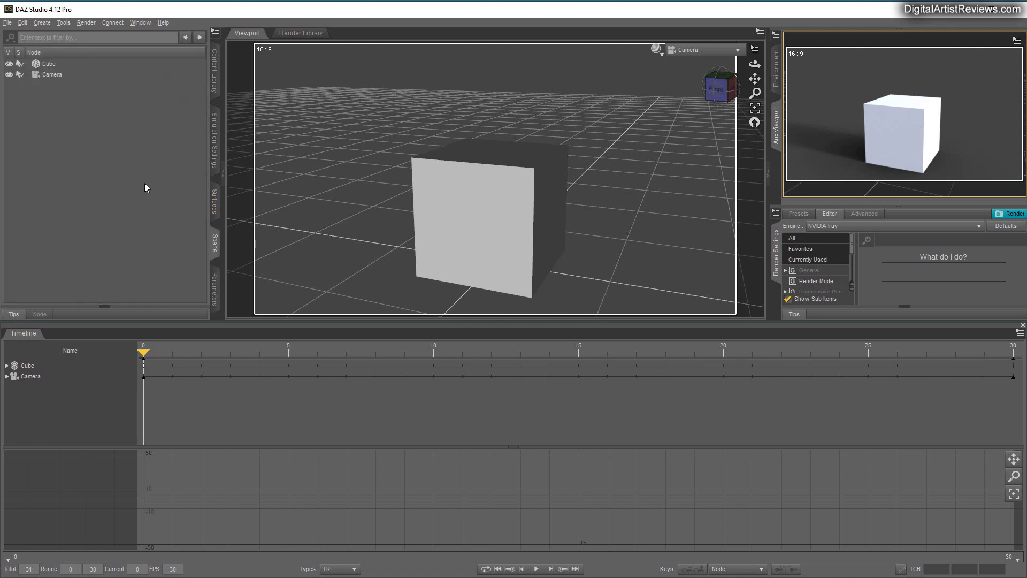
left_click(51, 75)
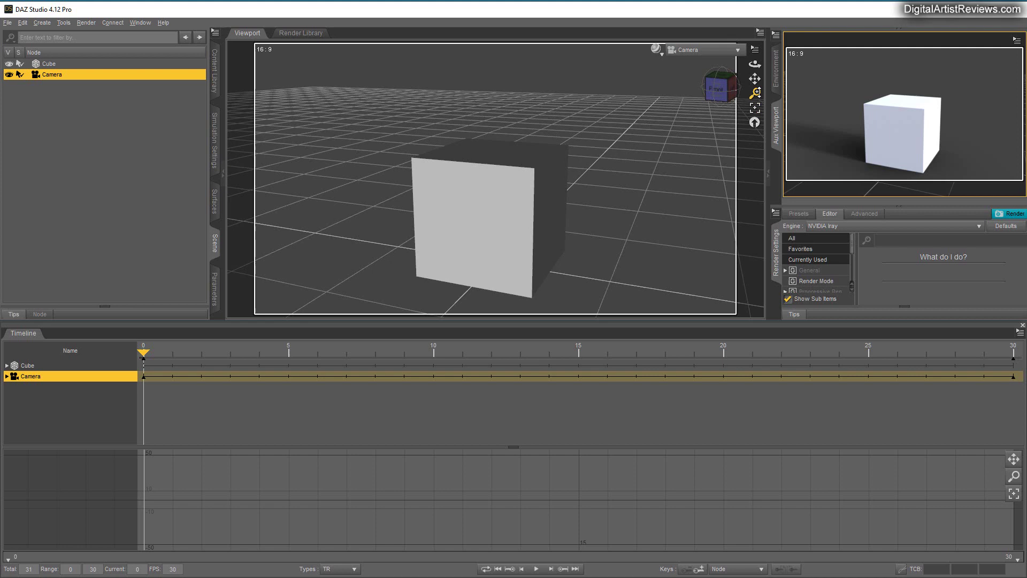
Step: Zoom the camera close on the cube and set its Focal Distance to about 340.93
left_click_drag(755, 93, 754, 120)
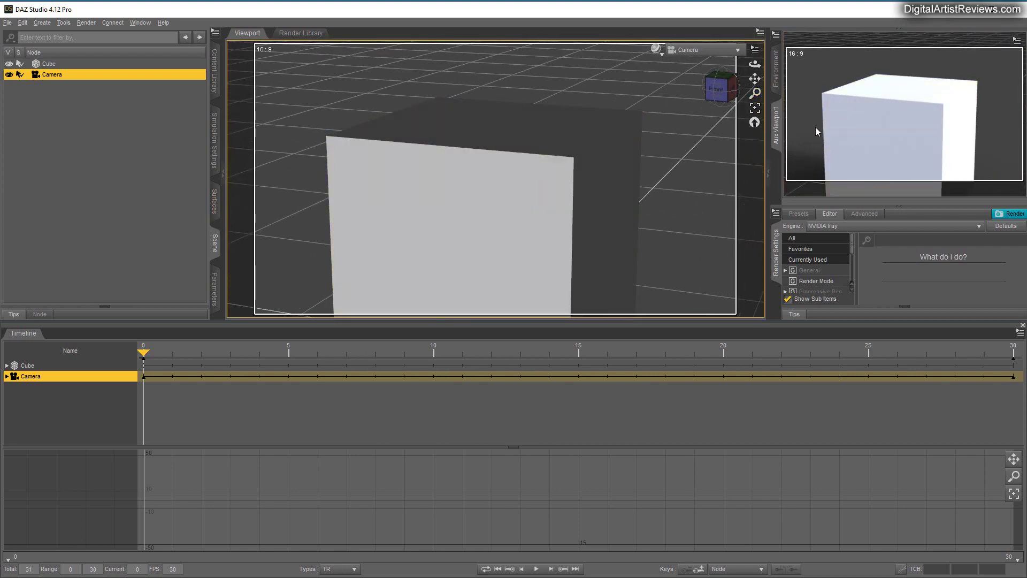
left_click(215, 281)
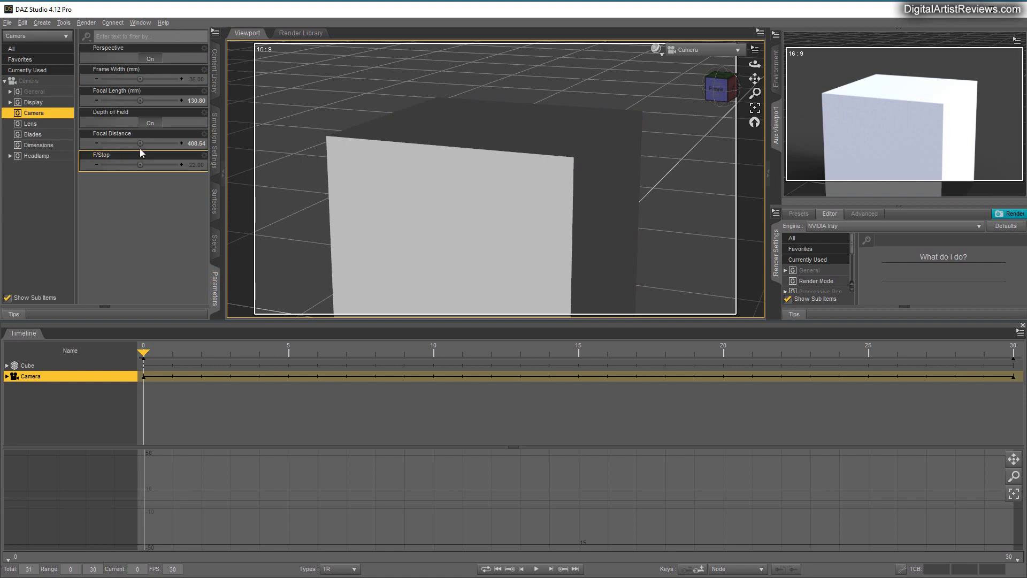
left_click_drag(140, 144, 125, 143)
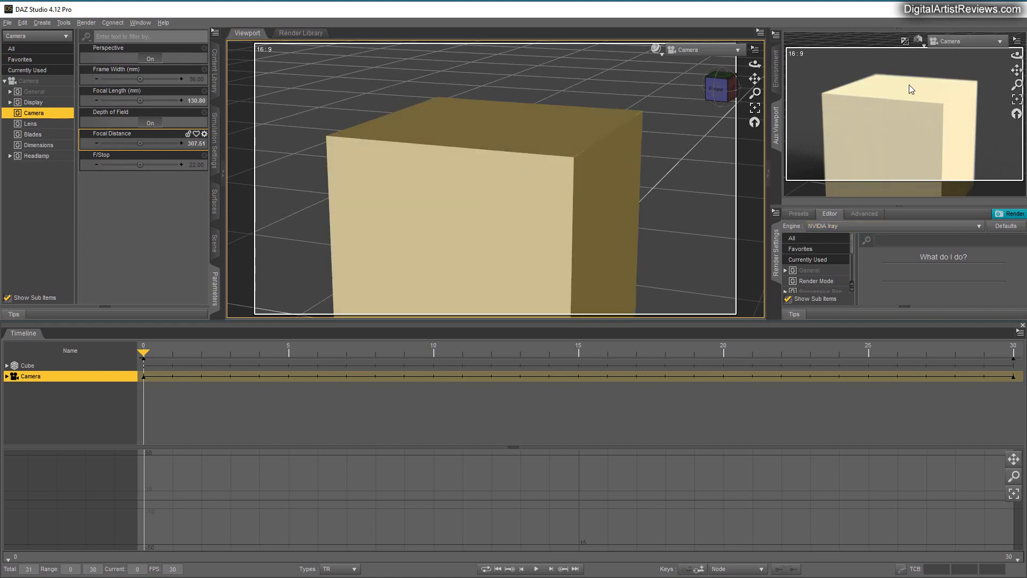
left_click(955, 43)
left_click(952, 98)
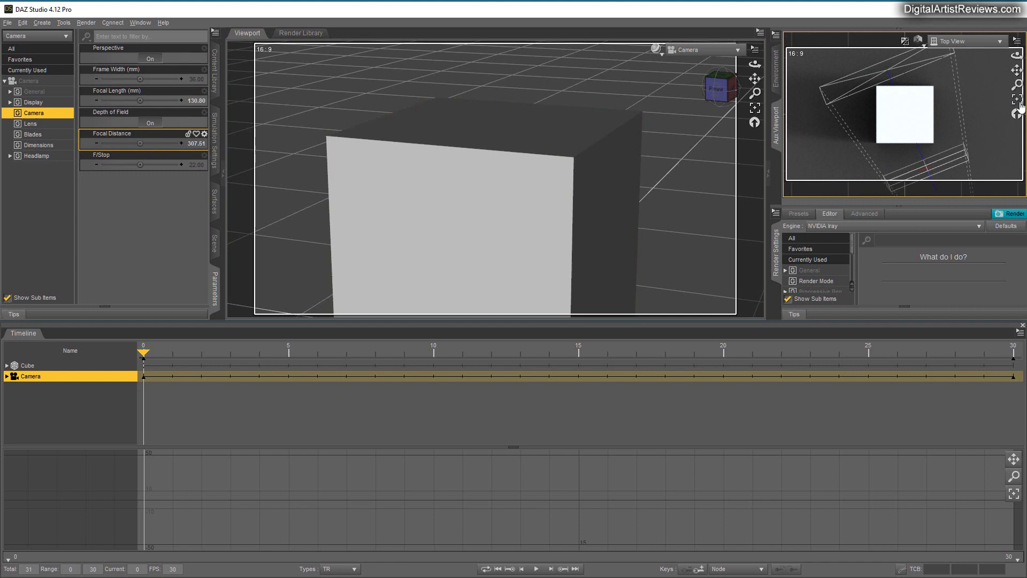
left_click_drag(138, 151, 159, 143)
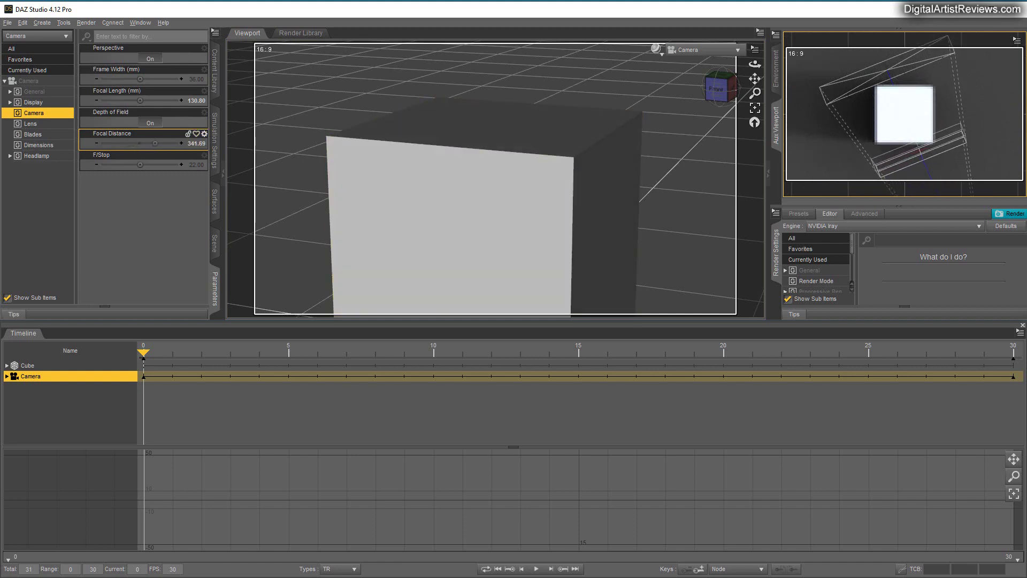
Step: Set the camera's F/Stop to 10.00
left_click(144, 164)
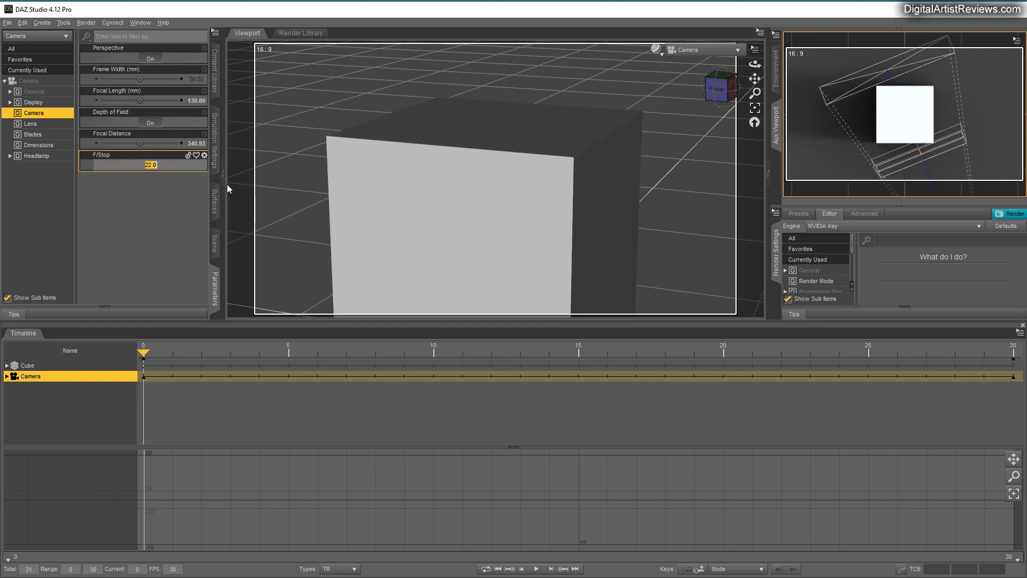
type("10")
key("Return")
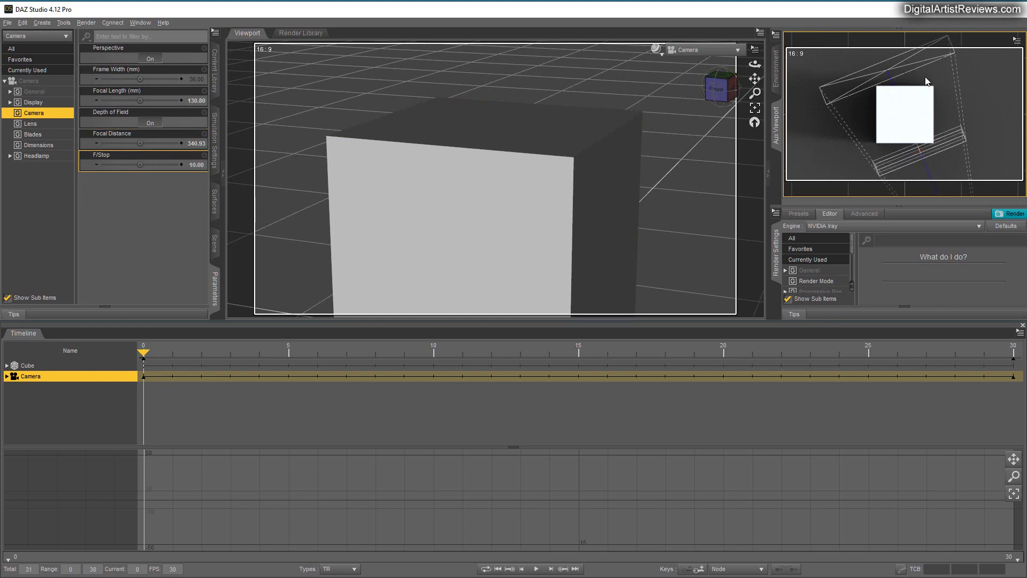
left_click(952, 40)
Step: At frame 30, key a shorter Focal Distance with the auxiliary viewport in Perspective
left_click(932, 136)
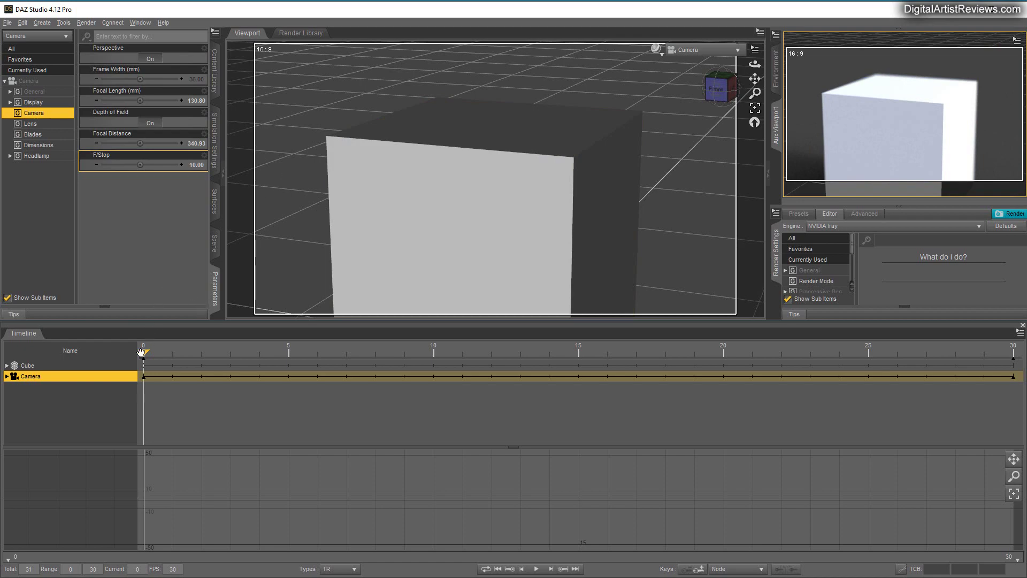
left_click_drag(143, 354, 1023, 375)
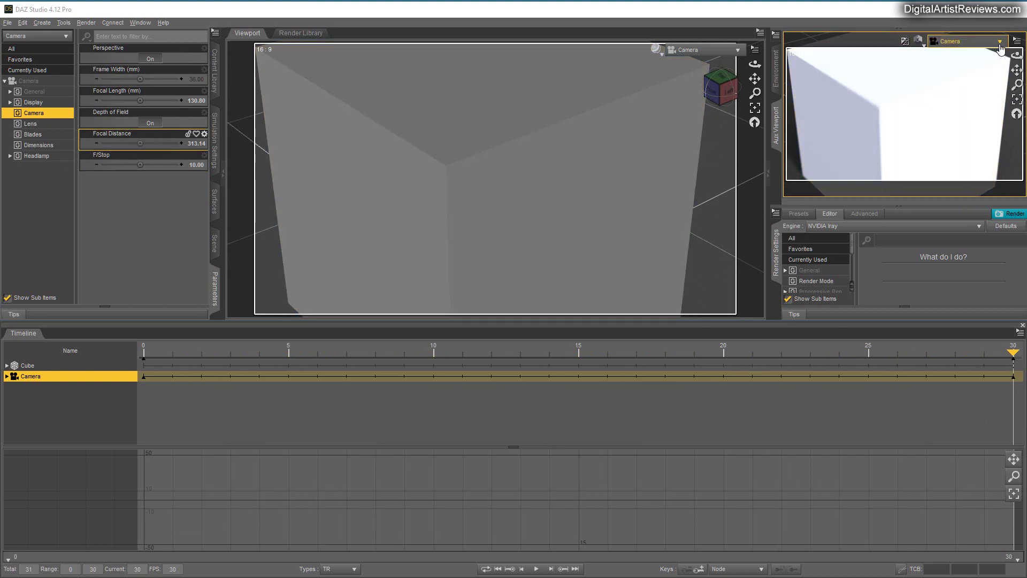
left_click(982, 48)
left_click(973, 103)
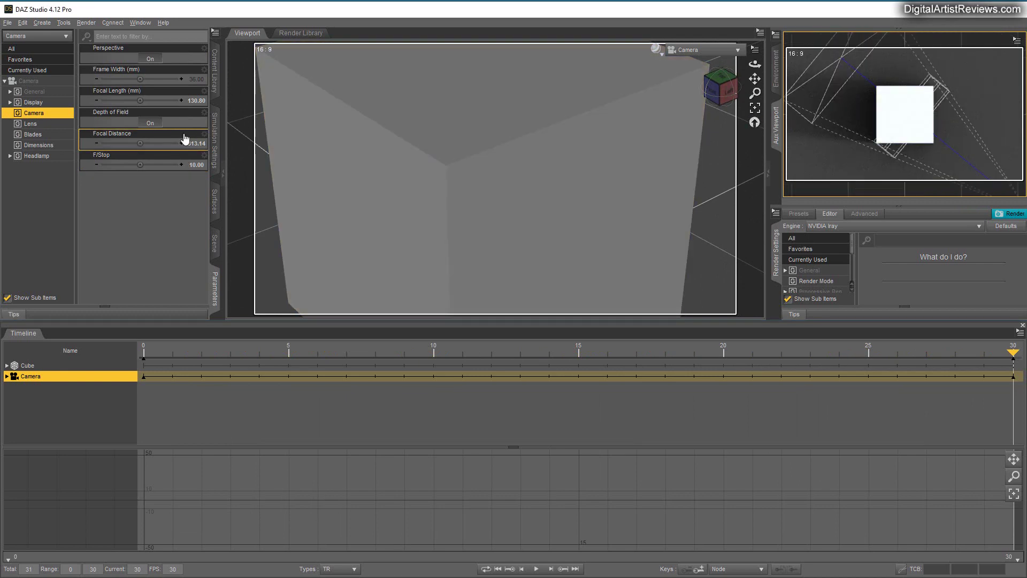
mouse_move(140, 143)
left_mouse_down()
mouse_move(122, 142)
mouse_move(135, 136)
left_mouse_up()
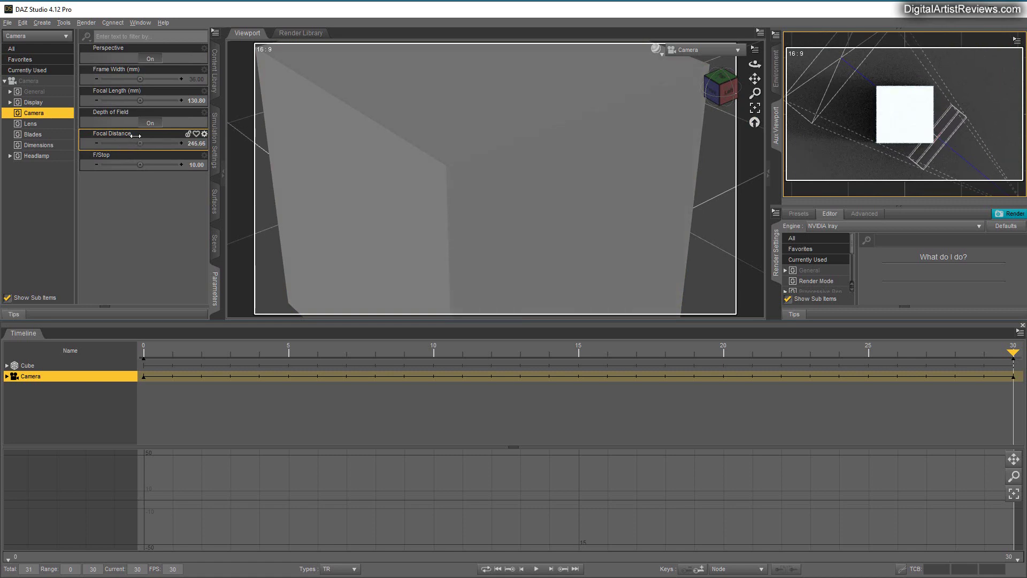
Step: Key a shorter Focal Distance at frame 17, then scrub frames 3 to 25 to check focus
left_click_drag(1012, 350, 614, 336)
left_click_drag(138, 142, 129, 142)
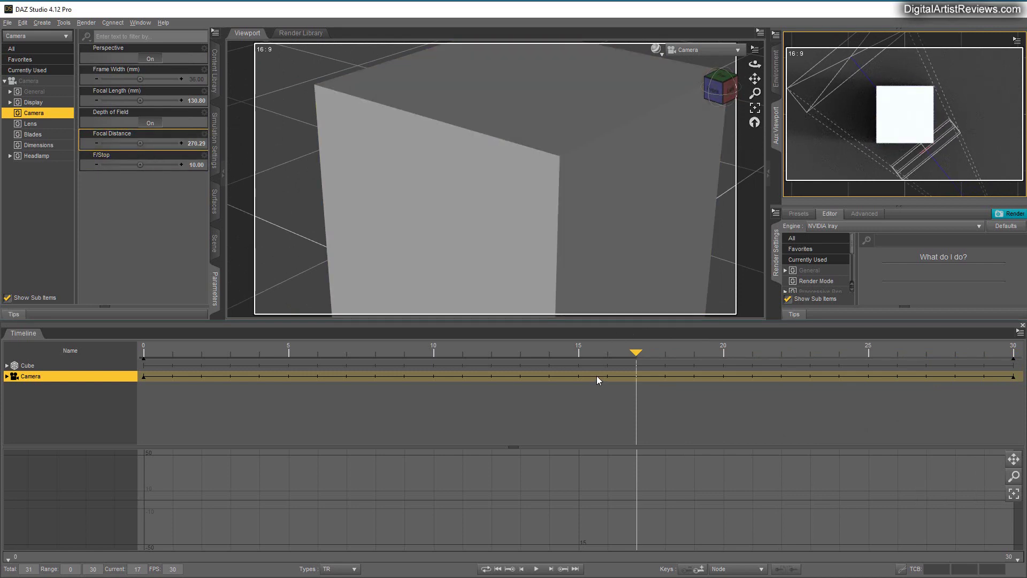
left_click_drag(633, 354, 375, 352)
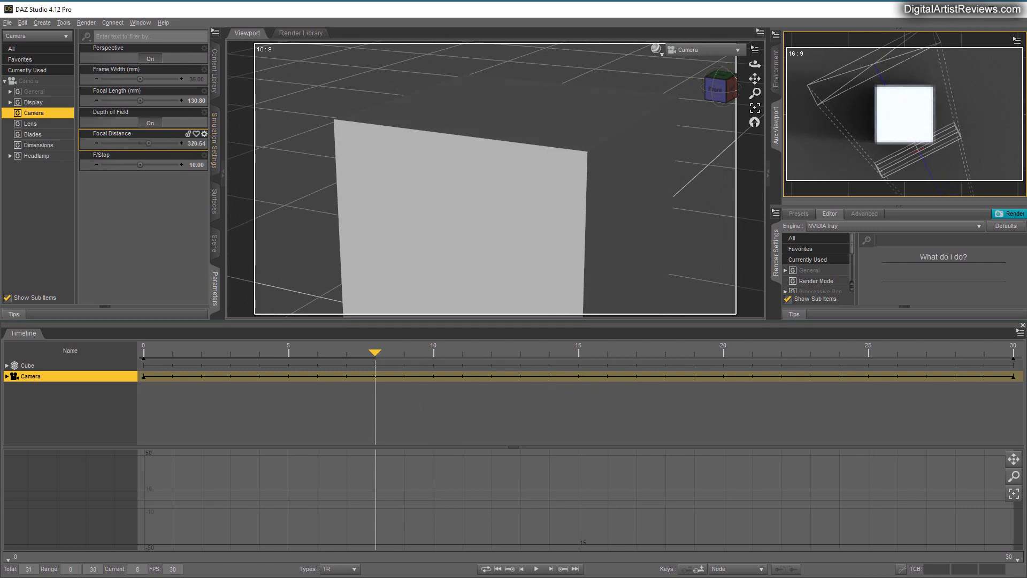
left_click_drag(375, 351, 203, 329)
left_click_drag(145, 352, 608, 351)
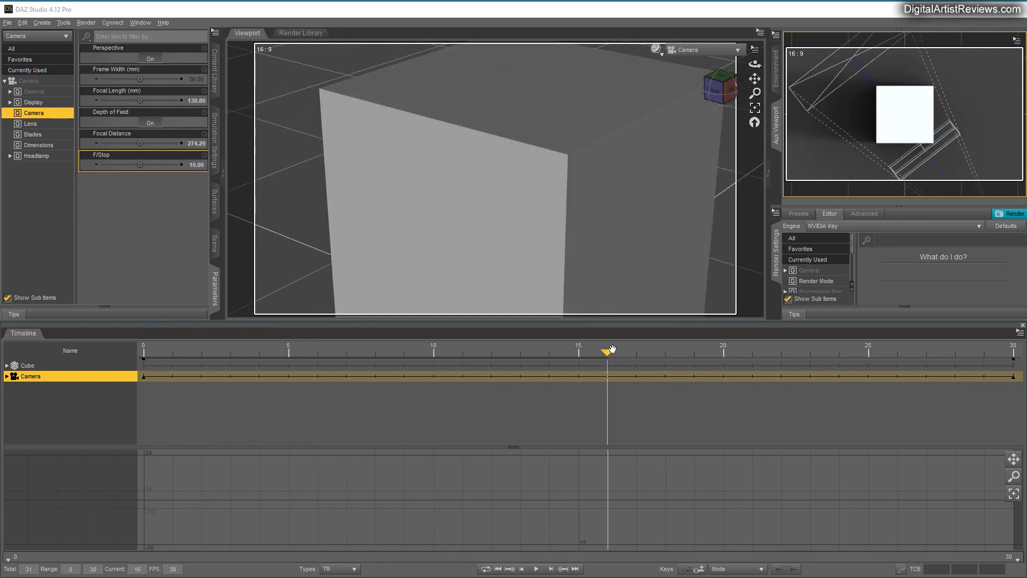
left_click_drag(607, 351, 868, 352)
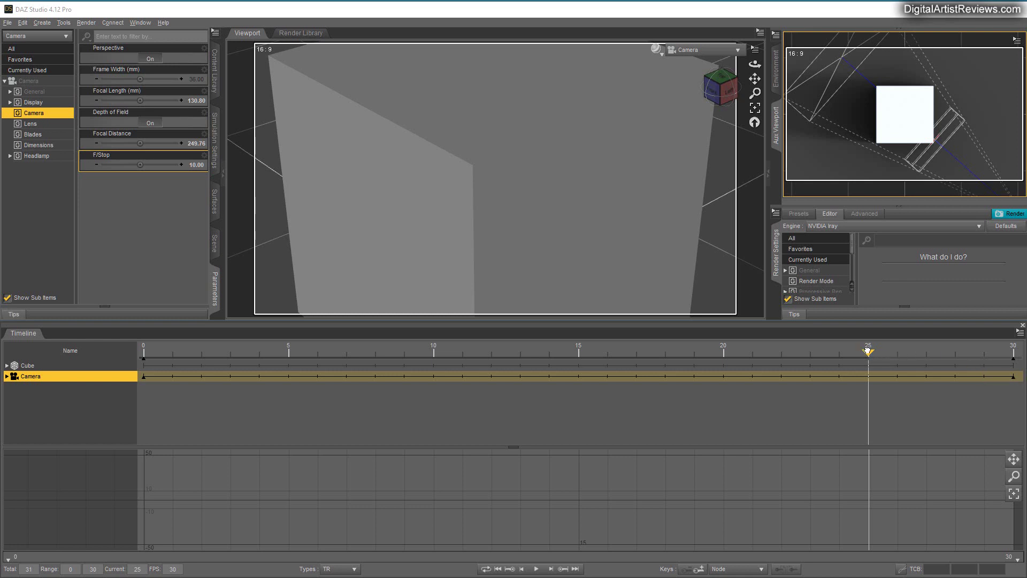
left_click_drag(867, 351, 259, 333)
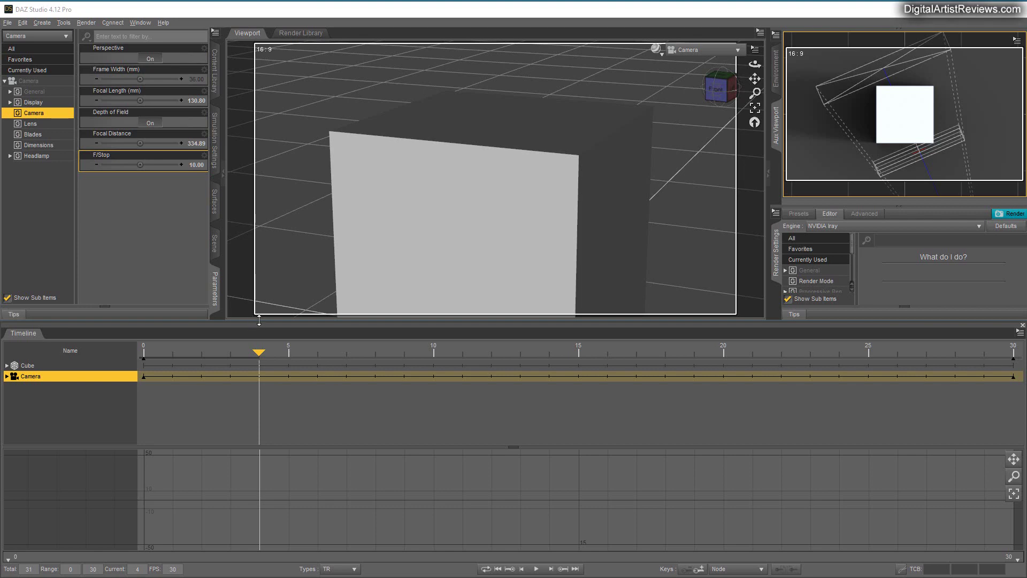
Step: Enable Scale, Other, Alias and Hidden key types so the Timeline reads TRSOAH, then go to frame 8
left_click(143, 145)
left_click_drag(295, 573, 295, 507)
left_click(354, 502)
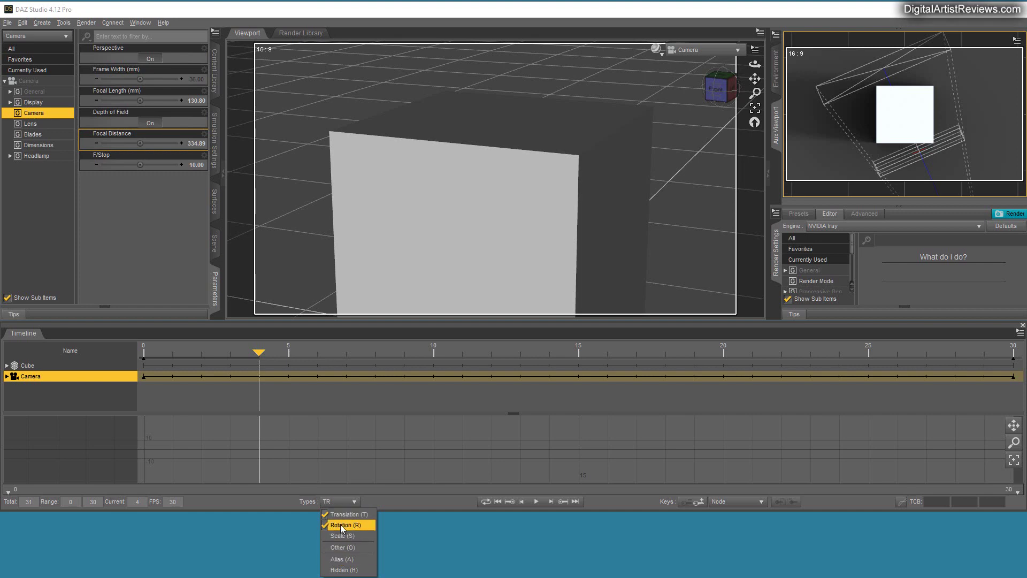
left_click(333, 535)
left_click(338, 545)
left_click(338, 559)
left_click(338, 570)
left_click_drag(274, 510, 273, 574)
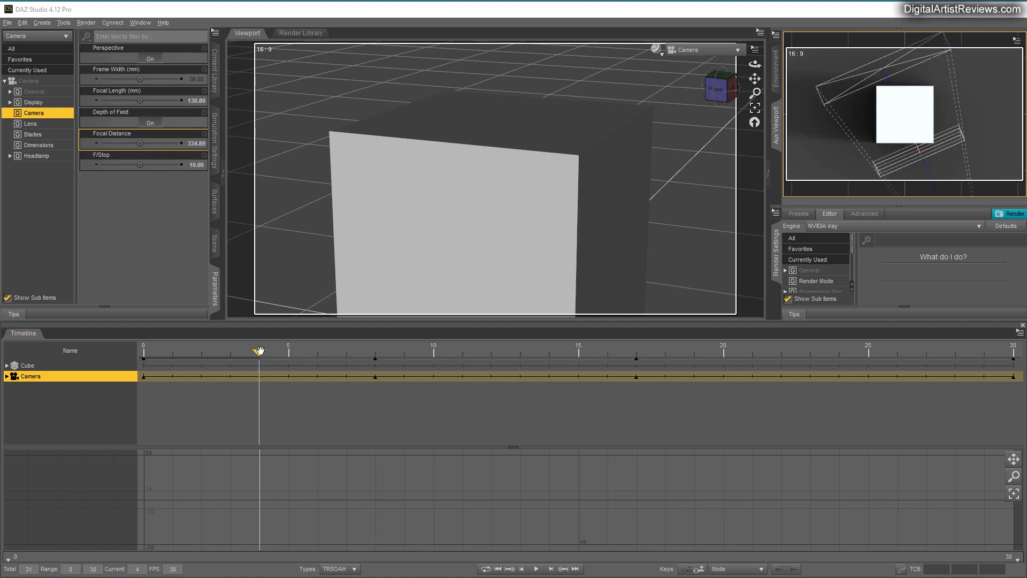
left_click_drag(258, 353, 371, 361)
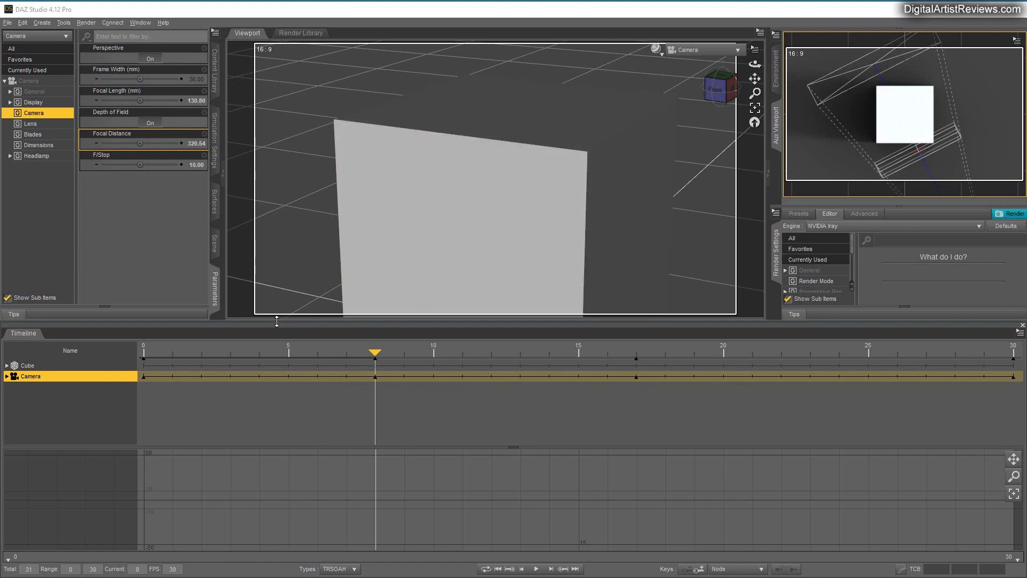
Step: Re-dock the Timeline, shorten the window, and bring up the TCB/Linear/Constant interpolation choices
left_click_drag(276, 321, 270, 351)
left_click_drag(223, 319, 224, 321)
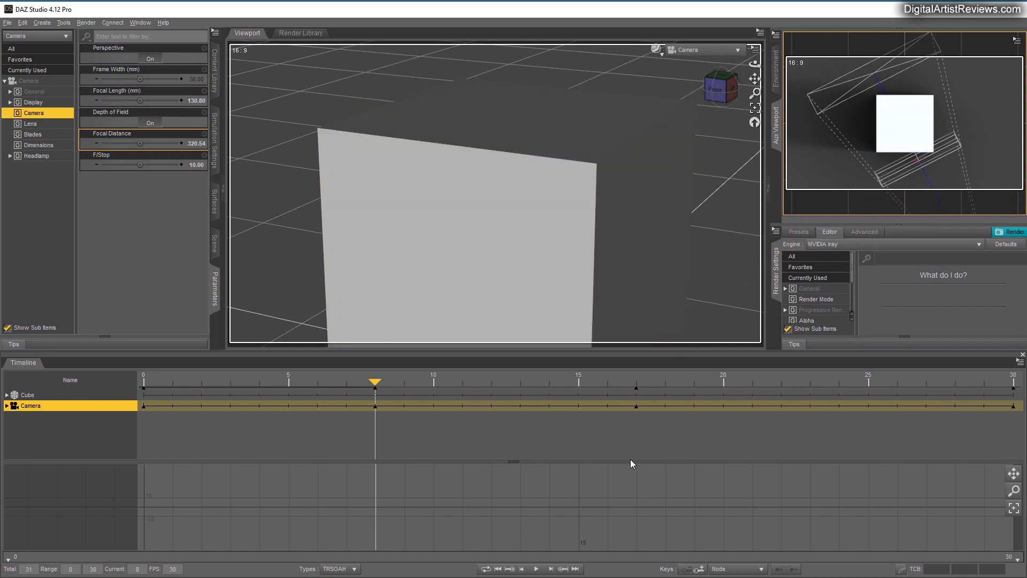
left_click_drag(604, 574, 587, 494)
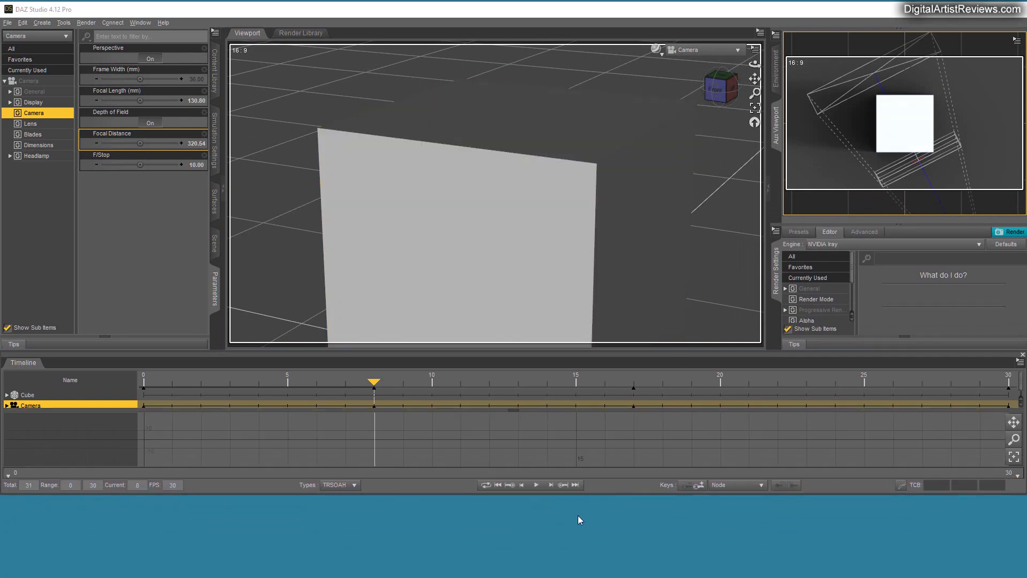
left_click(901, 486)
Step: Switch the keys to Linear, change the auxiliary viewport draw style, and play from frame 0
left_click(907, 508)
left_click_drag(371, 387, 144, 383)
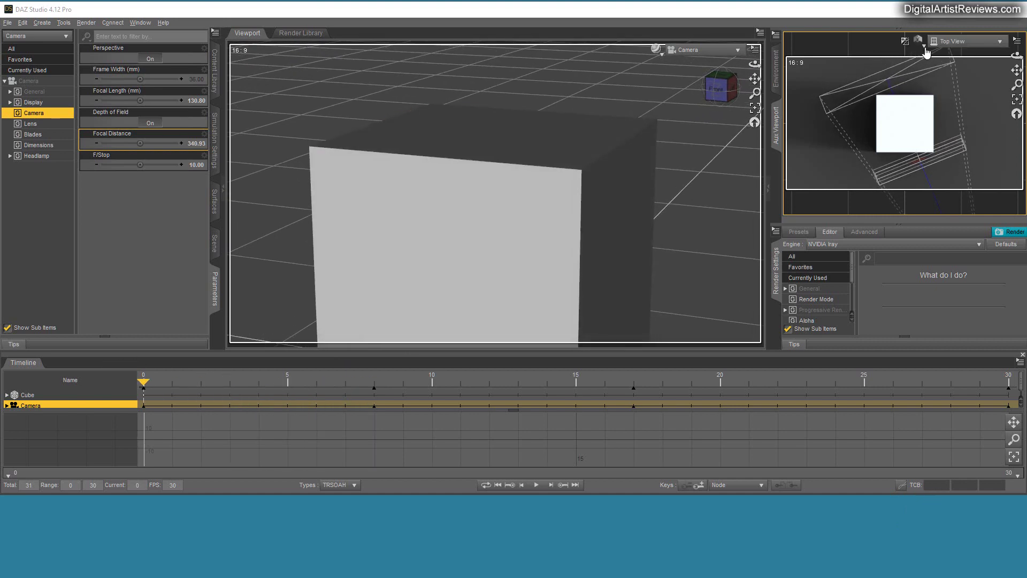
left_click(922, 40)
left_click(911, 145)
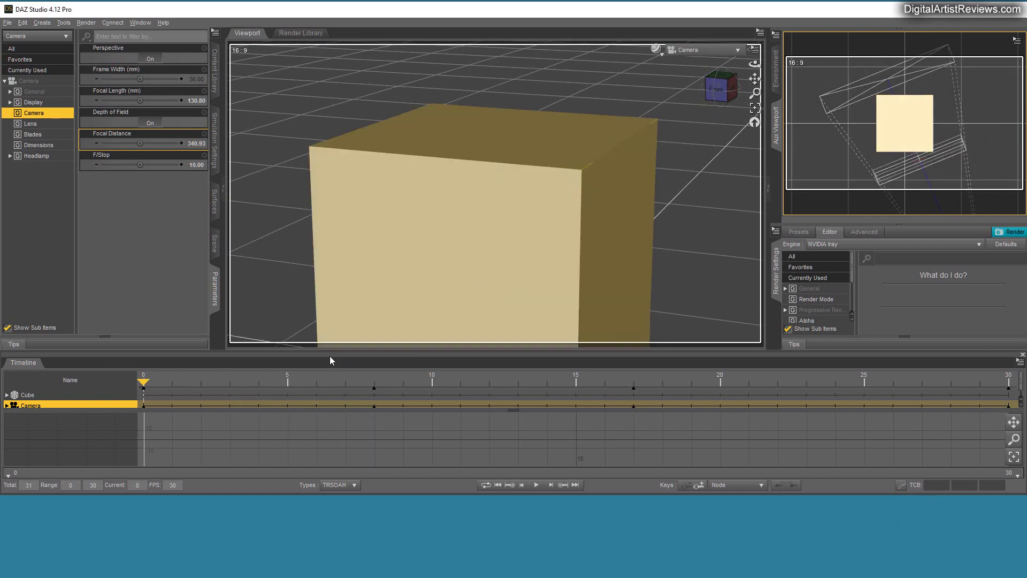
left_click(535, 484)
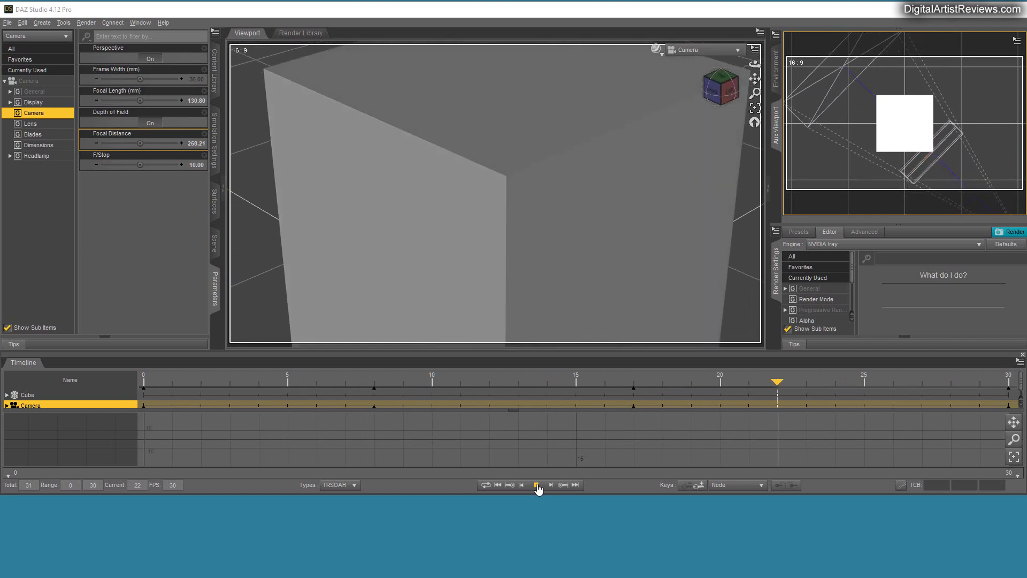
left_click(537, 485)
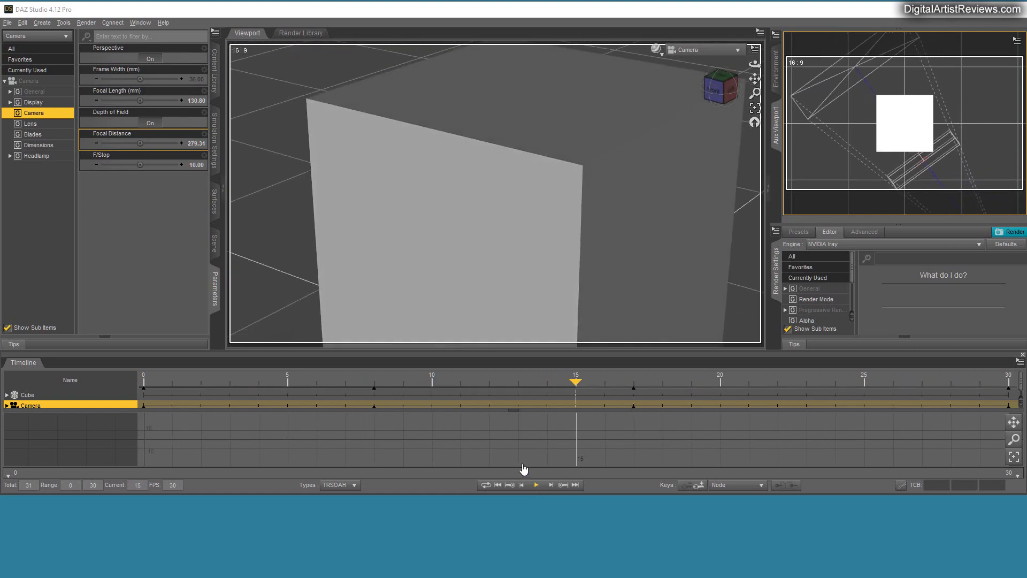
left_click_drag(577, 382, 126, 373)
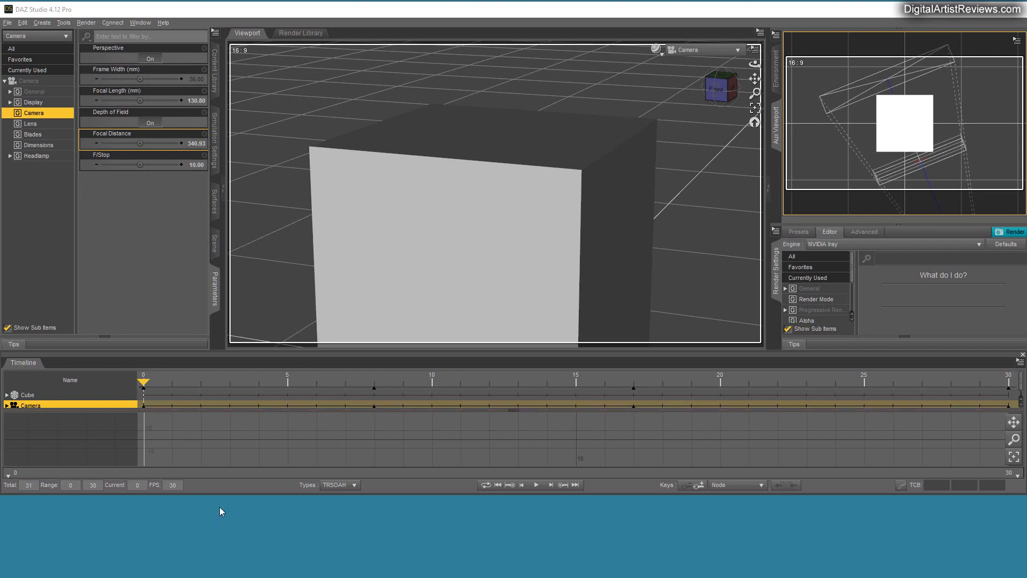
Step: Select the camera's frame 0 and frame 30 keys and check their interpolation settings
left_click_drag(217, 495, 207, 574)
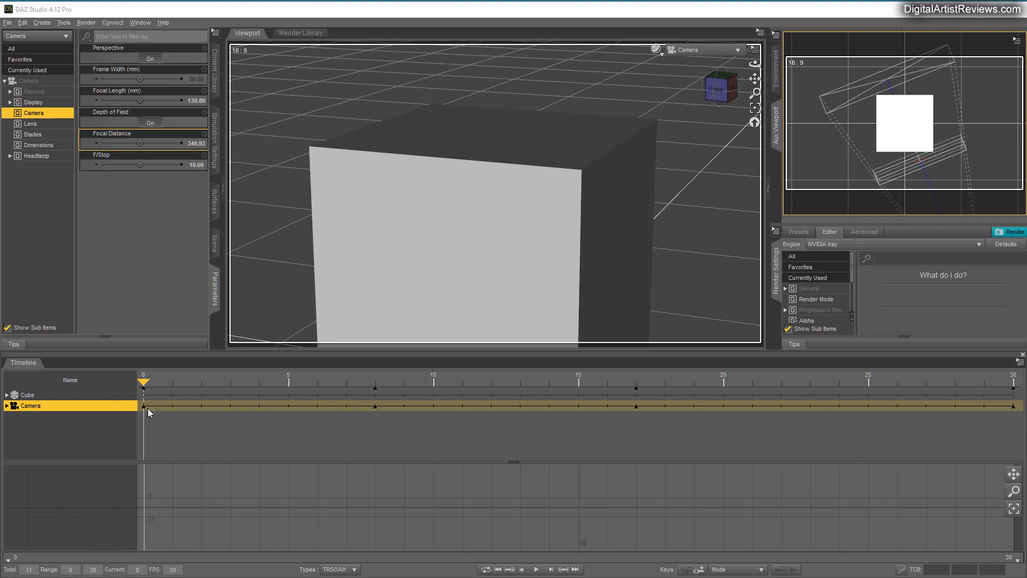
left_click_drag(142, 408, 177, 418)
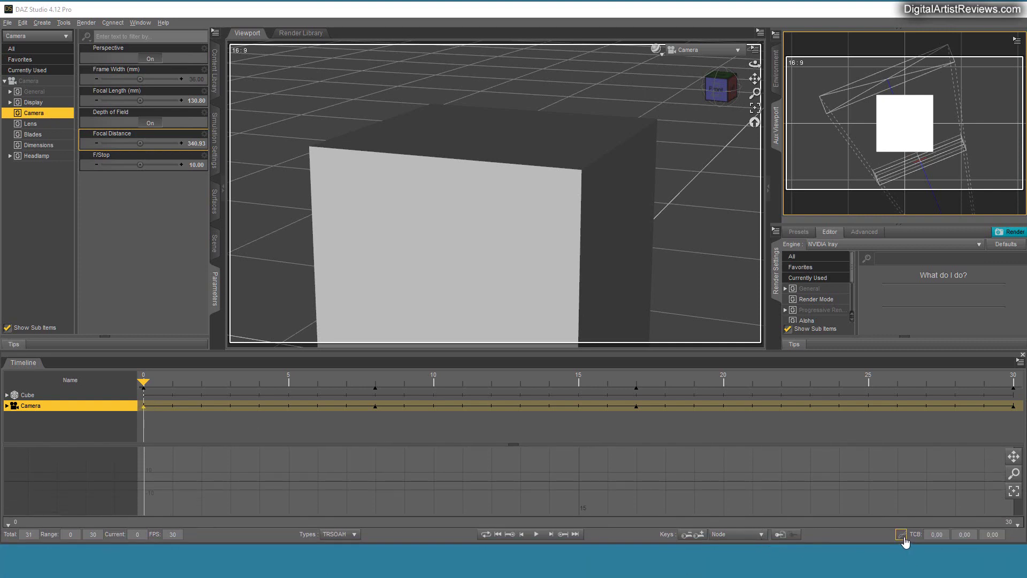
left_click(902, 534)
left_click_drag(1002, 420, 1019, 399)
left_click(901, 534)
left_click(915, 558)
Step: Scrub and play the animation to compare the camera motion
left_click_drag(156, 379, 810, 383)
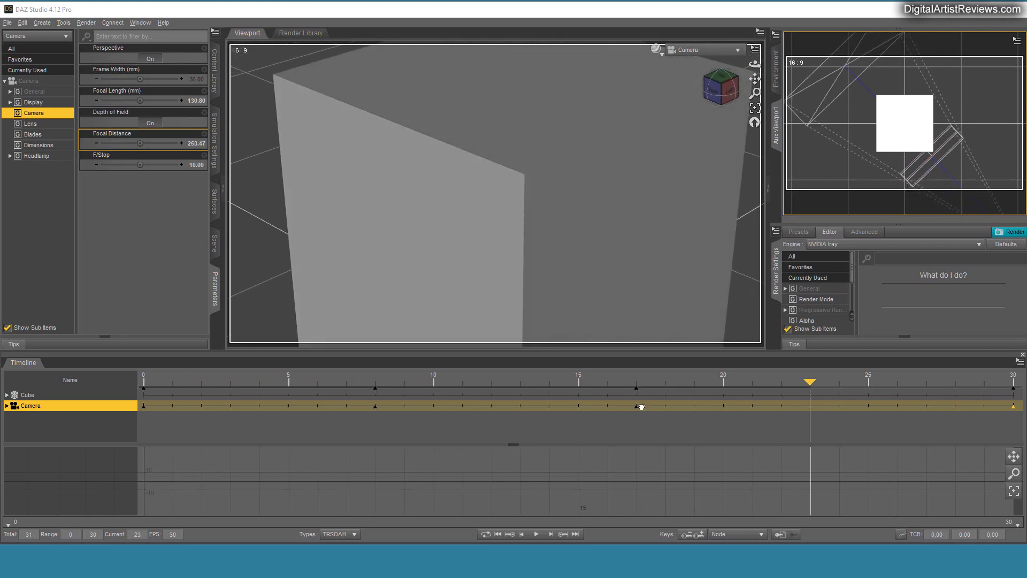
key("space")
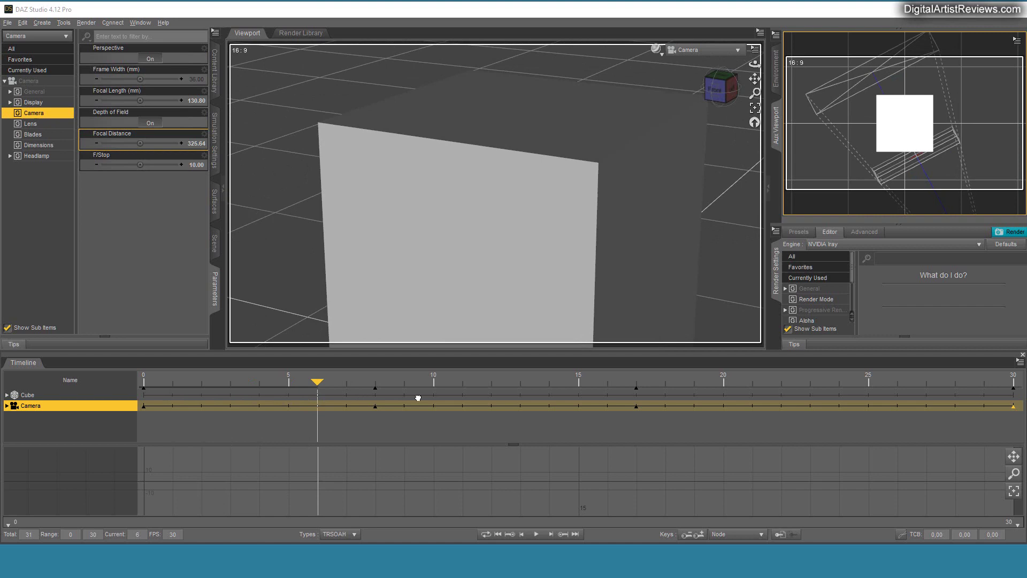
left_click_drag(417, 398, 76, 398)
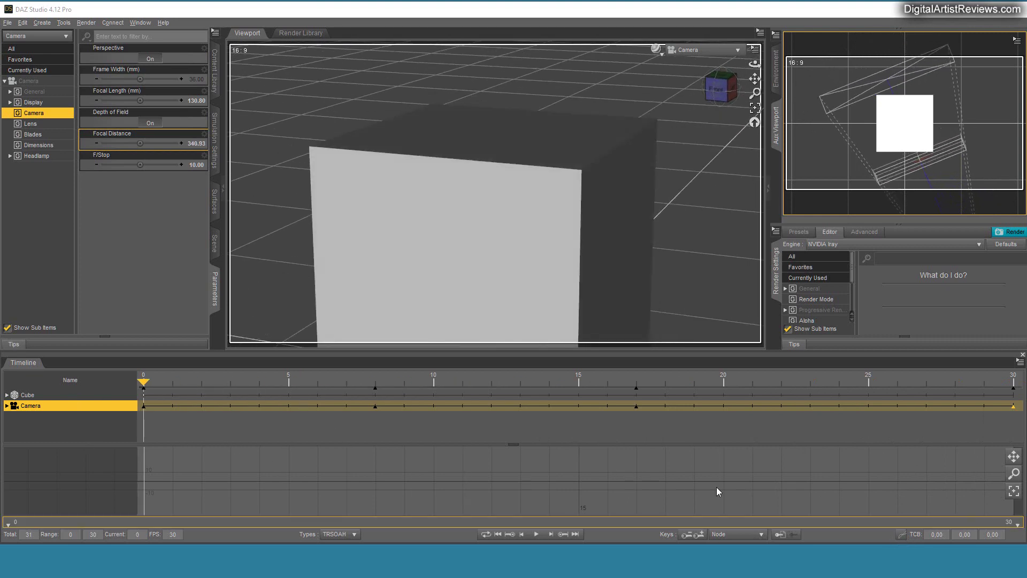
Step: Set the frame 0 camera key to TCB with tension, continuity and bias 0,00, then scrub to frame 2
left_click_drag(144, 406, 144, 407)
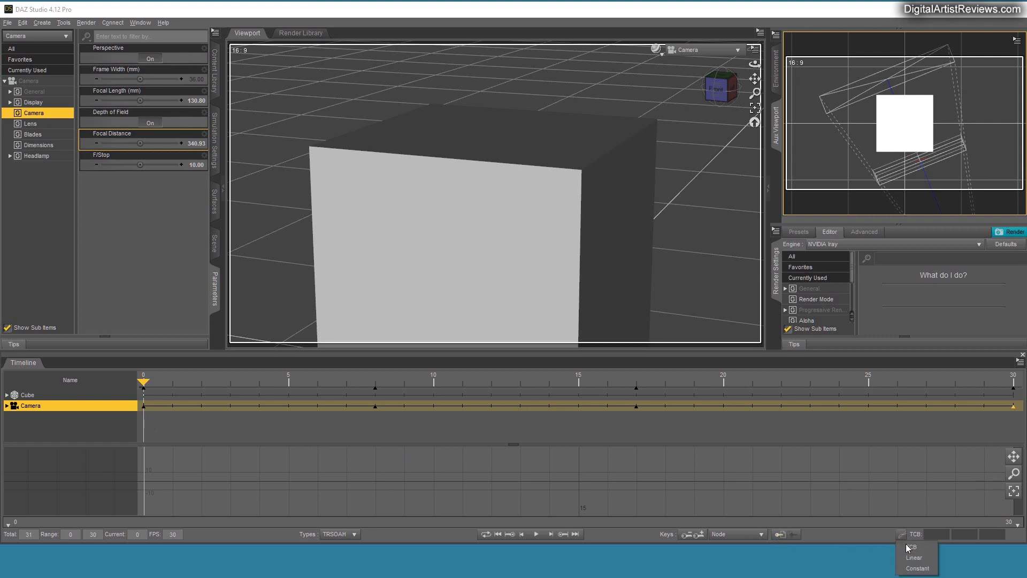
left_click(1014, 406)
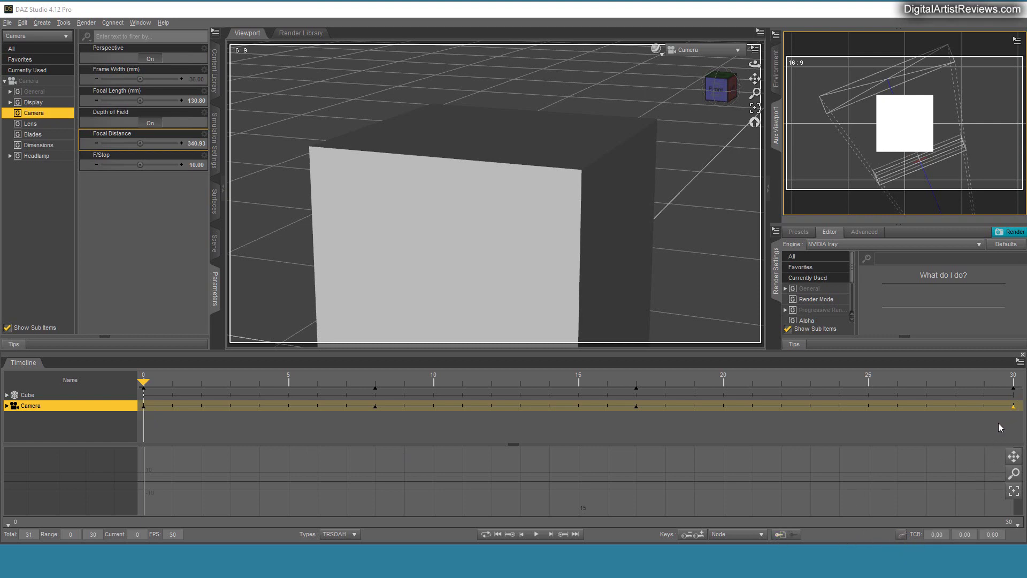
left_click_drag(146, 399, 144, 399)
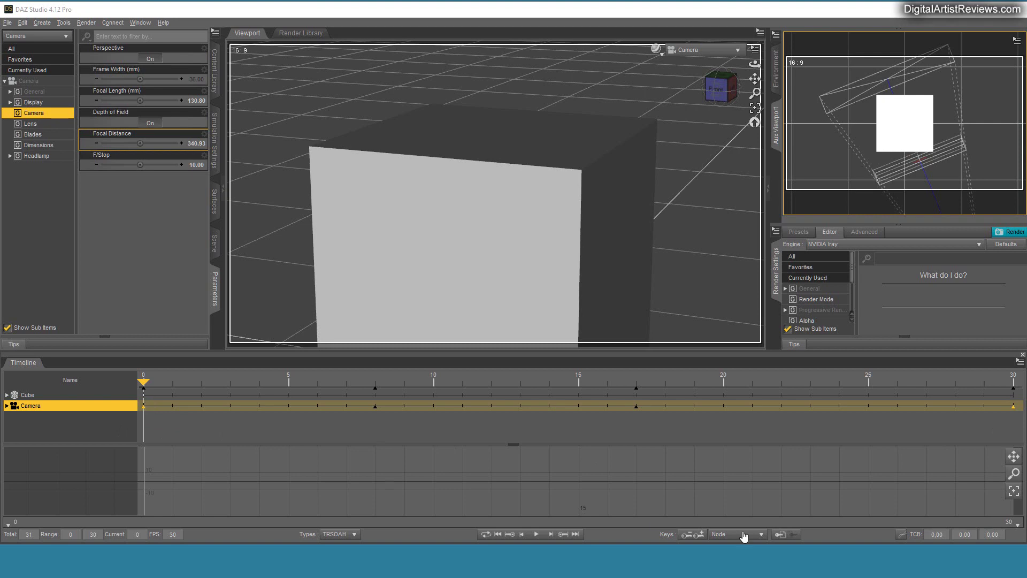
left_click(902, 535)
left_click(910, 546)
left_click_drag(144, 379, 70, 405)
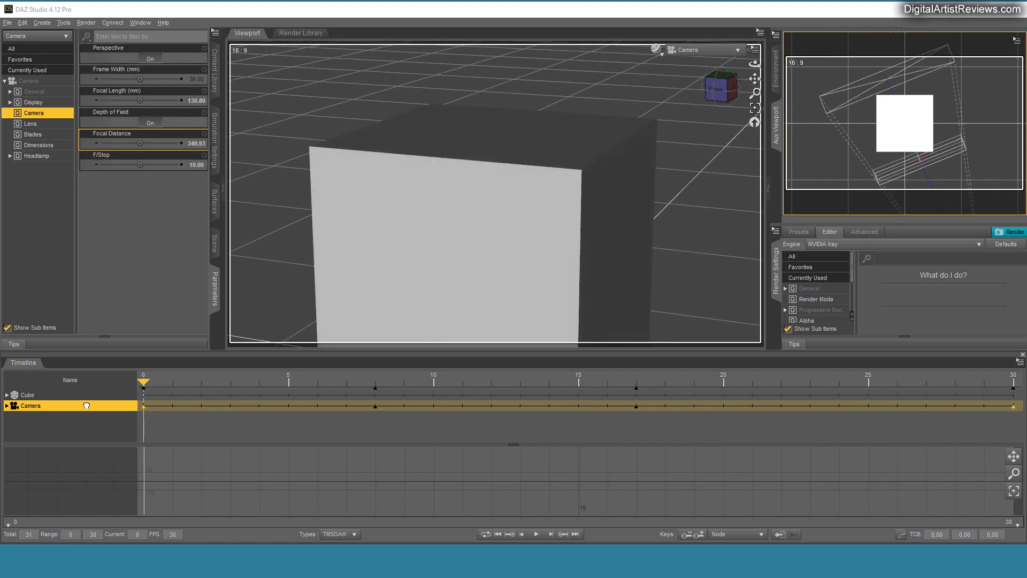